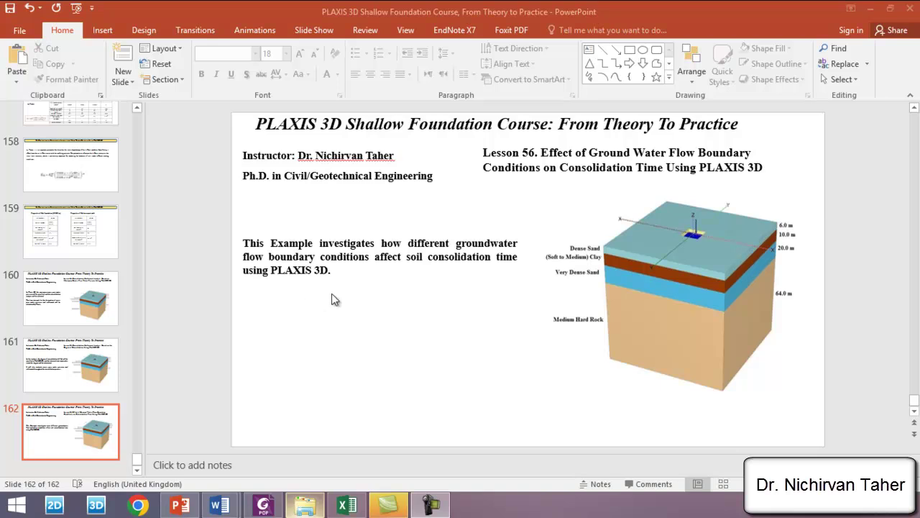
Step: Open the Lesson 55 .p3d project from its folder in File Explorer
{"action": "left_click", "coordinate": [305, 504]}
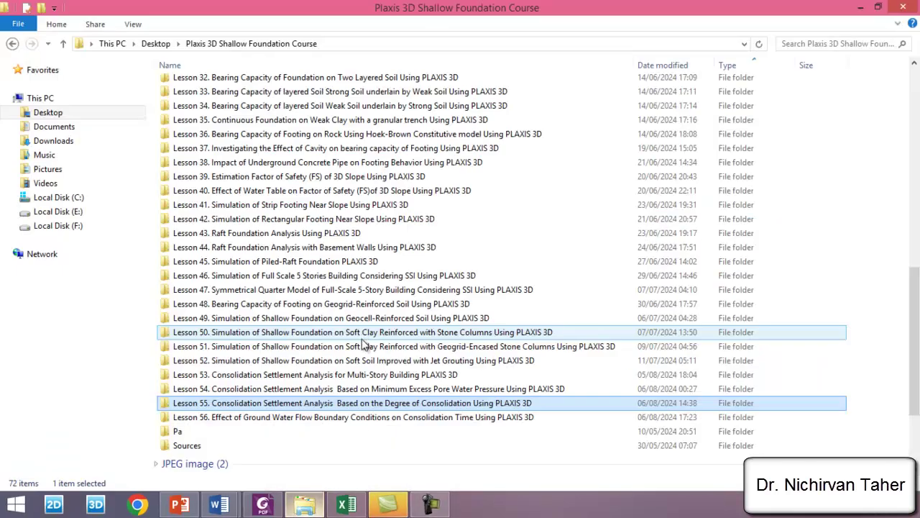
{"action": "double_click", "coordinate": [236, 404]}
{"action": "left_click", "coordinate": [257, 115]}
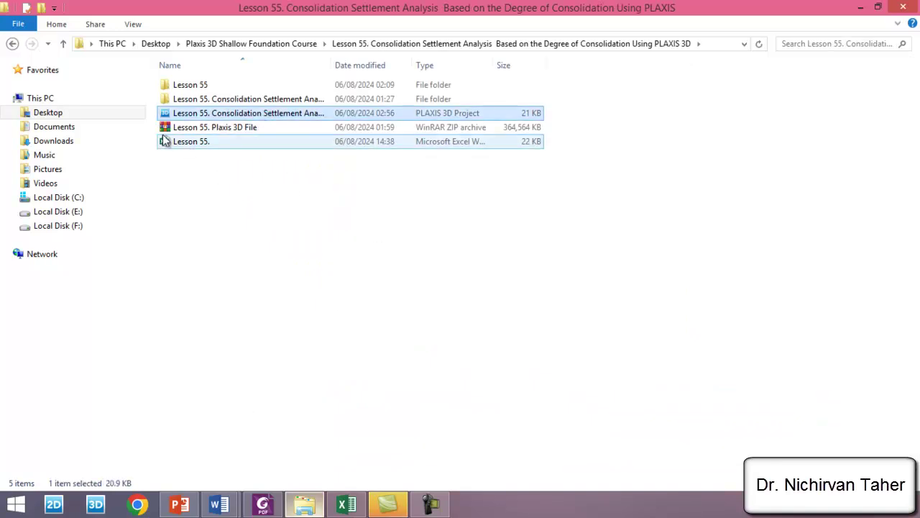
{"action": "key", "text": "Return"}
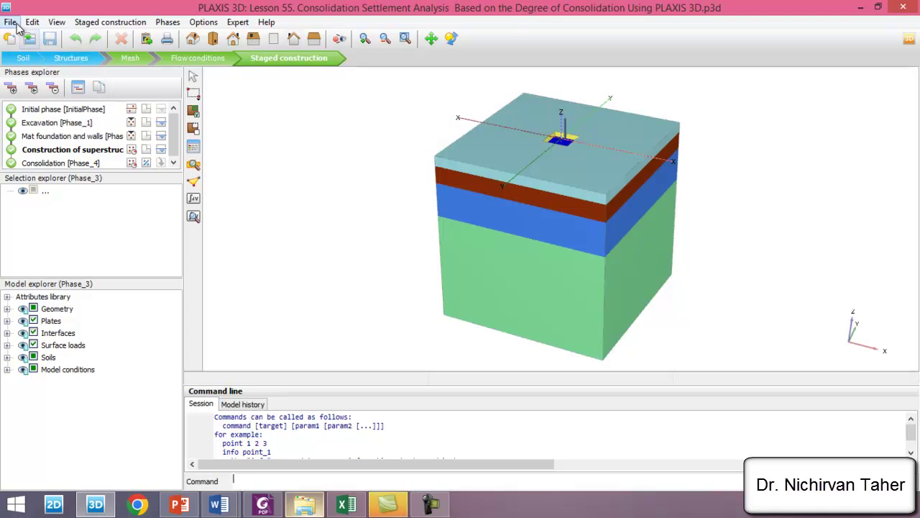
Step: Save the project as 'Lesson 56' in the Lesson 56 folder with Save project as
{"action": "left_click", "coordinate": [13, 23]}
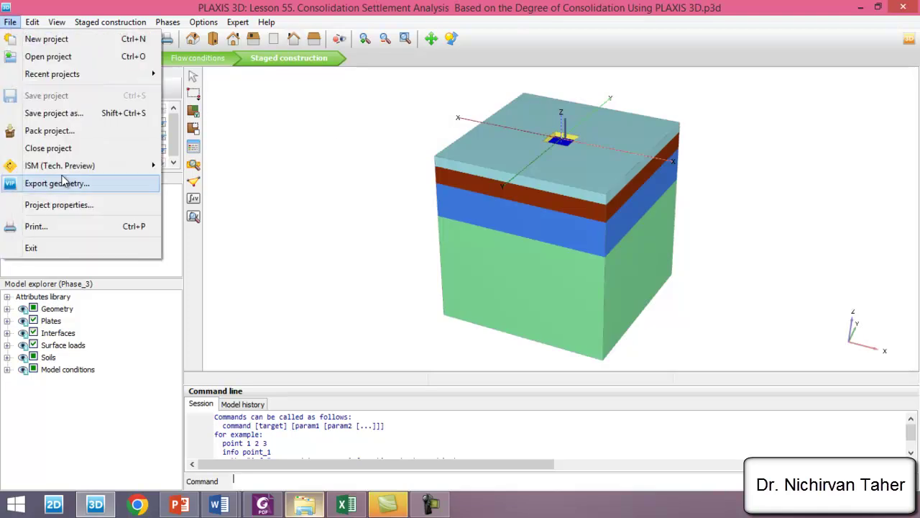
{"action": "left_click", "coordinate": [77, 115]}
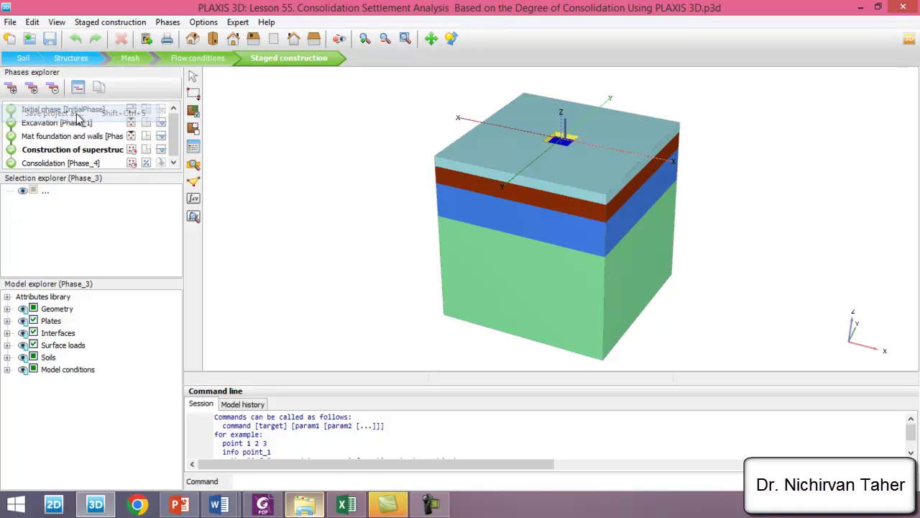
{"action": "left_click", "coordinate": [68, 32]}
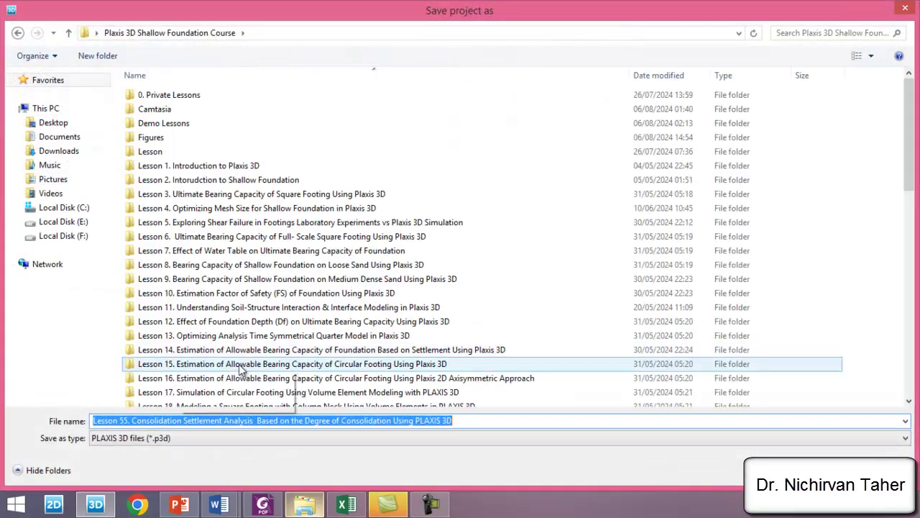
{"action": "left_click", "coordinate": [280, 321]}
{"action": "scroll", "coordinate": [280, 327], "scroll_direction": "down", "scroll_amount": 10}
{"action": "scroll", "coordinate": [208, 370], "scroll_direction": "down", "scroll_amount": 4}
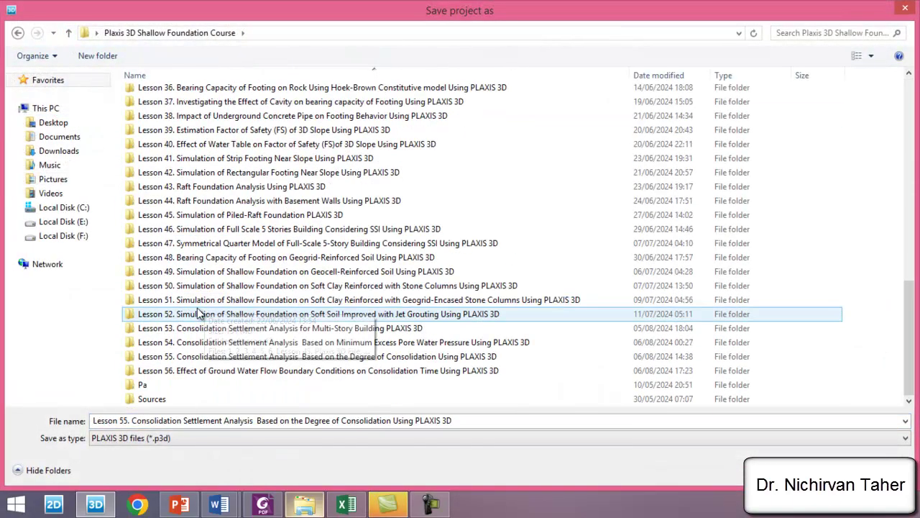
{"action": "double_click", "coordinate": [196, 371]}
{"action": "triple_click", "coordinate": [447, 422]}
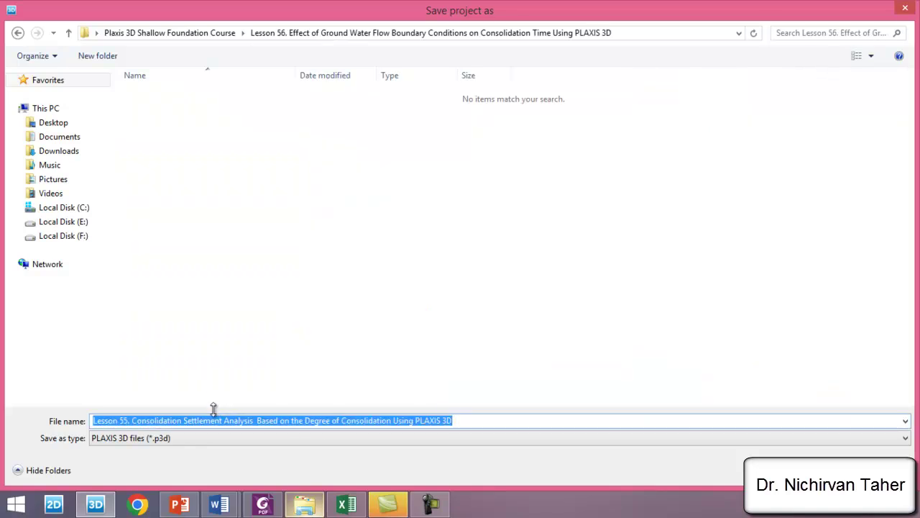
{"action": "type", "text": "Less"}
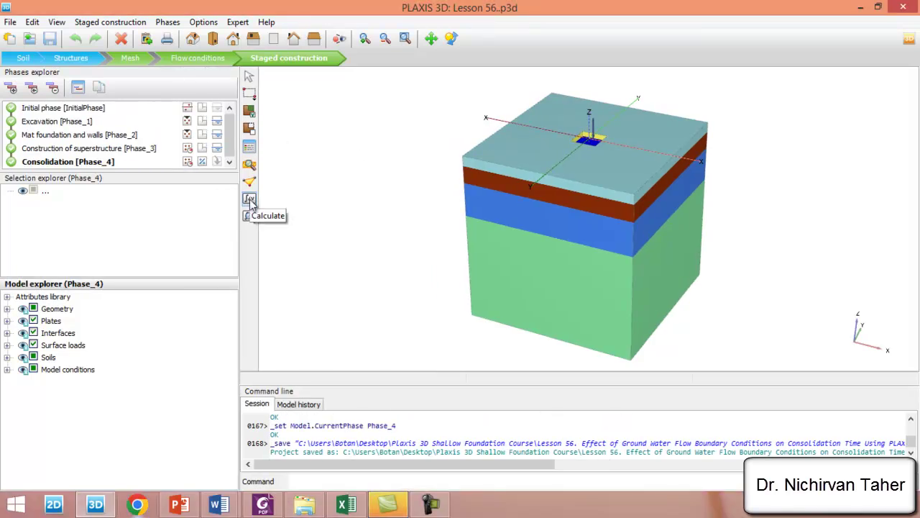
Step: Mark Construction of superstructure (Phase_3) and Consolidation (Phase_4) for calculation
{"action": "left_click", "coordinate": [249, 202]}
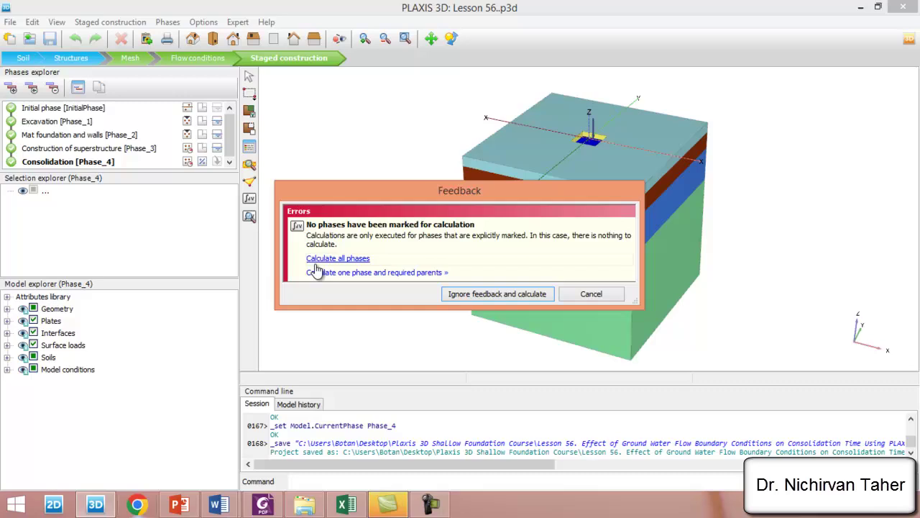
{"action": "left_click", "coordinate": [588, 295]}
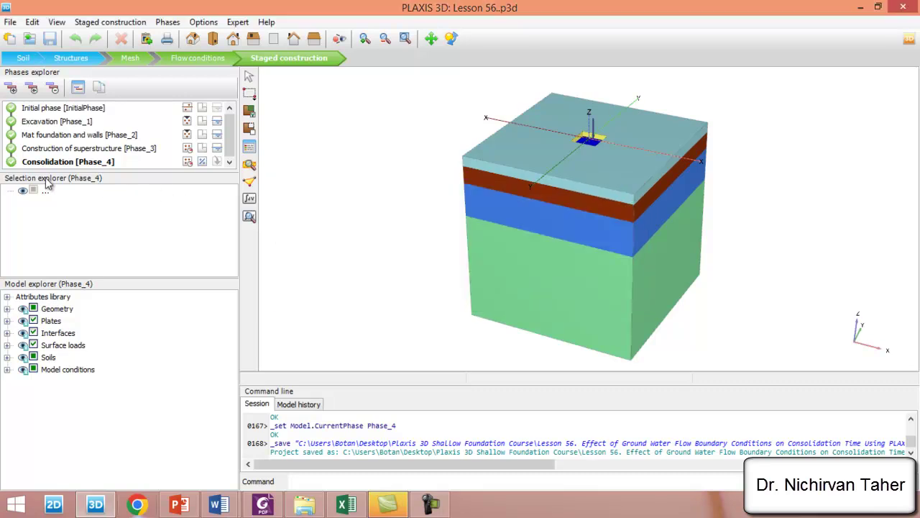
{"action": "left_click", "coordinate": [11, 162]}
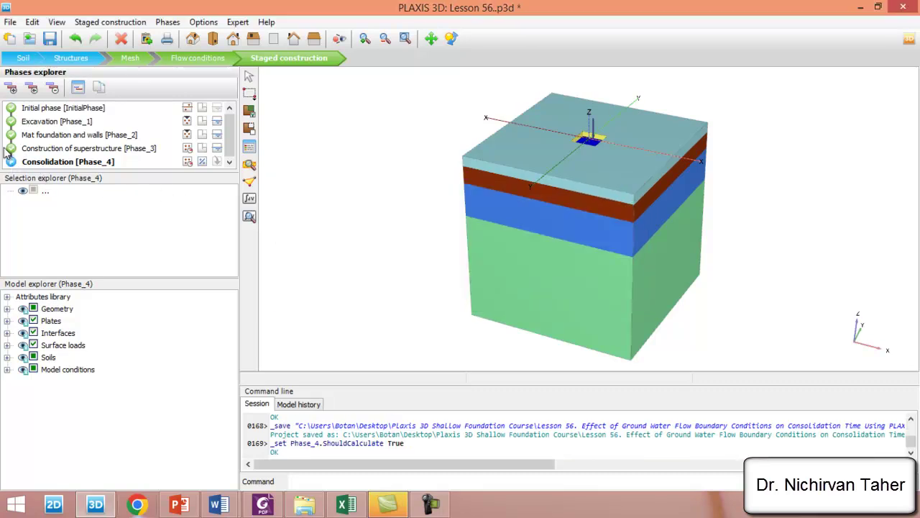
{"action": "left_click", "coordinate": [12, 148]}
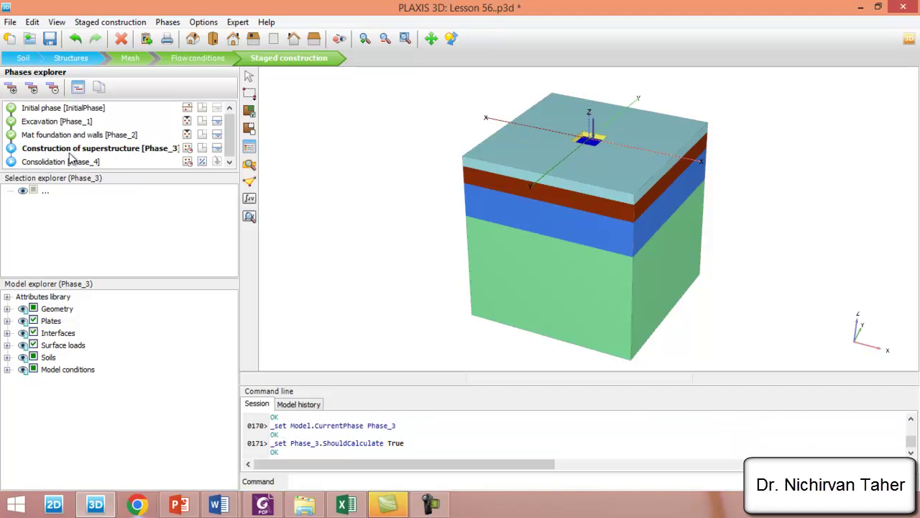
{"action": "left_click", "coordinate": [70, 163]}
{"action": "left_click", "coordinate": [72, 164]}
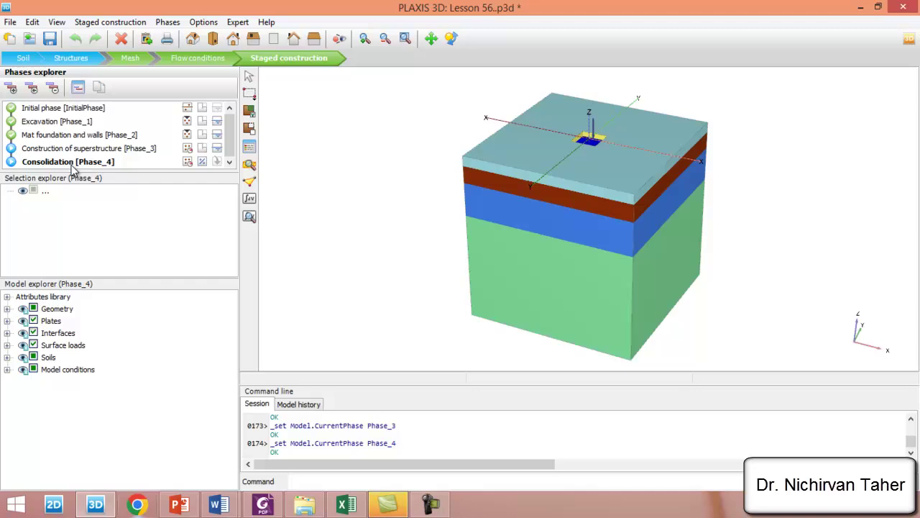
{"action": "left_click", "coordinate": [72, 163]}
Step: Calculate the marked phases and wait for the calculation to finish
{"action": "left_click", "coordinate": [250, 201]}
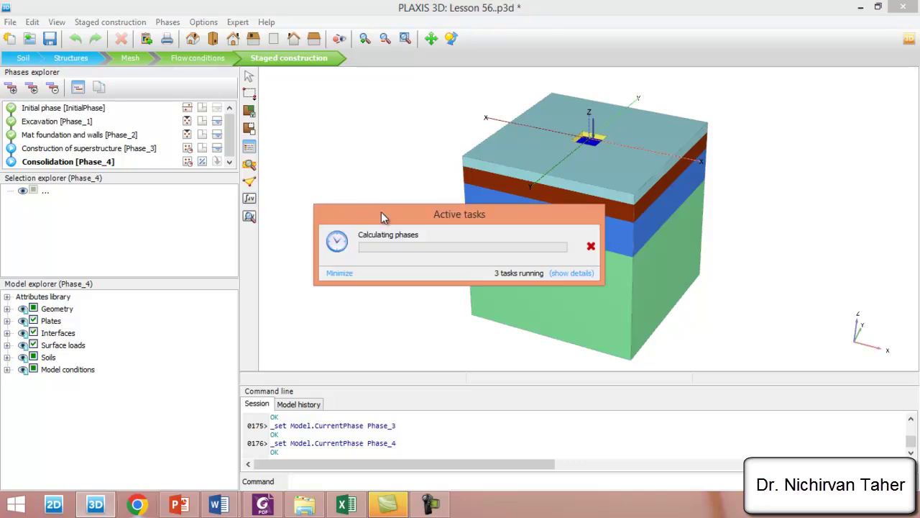
{"action": "left_click_drag", "start_coordinate": [381, 211], "coordinate": [370, 174]}
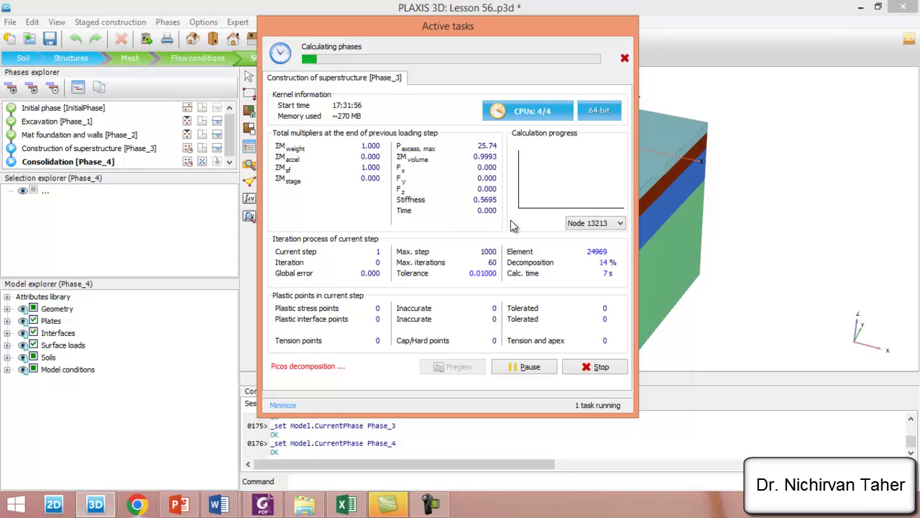
{"action": "left_click", "coordinate": [432, 508]}
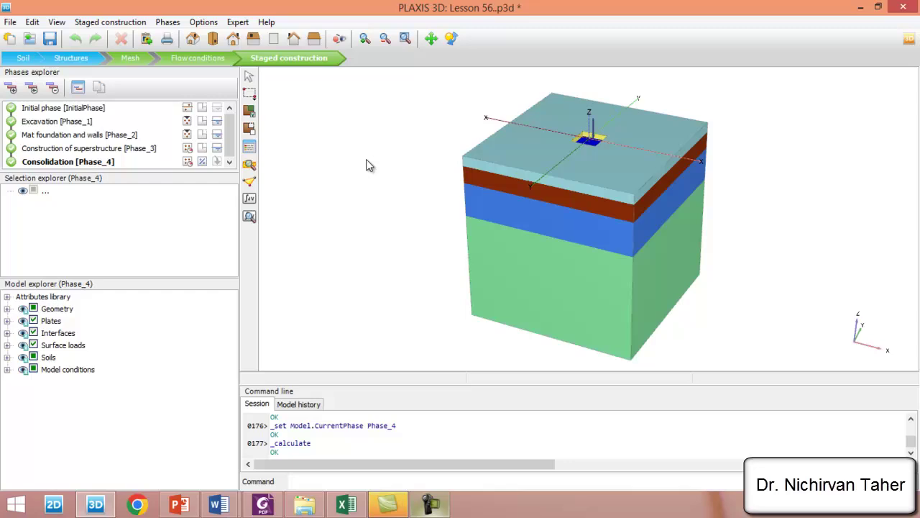
Step: Save the project with its new results and select the Consolidation phase
{"action": "left_click", "coordinate": [50, 40]}
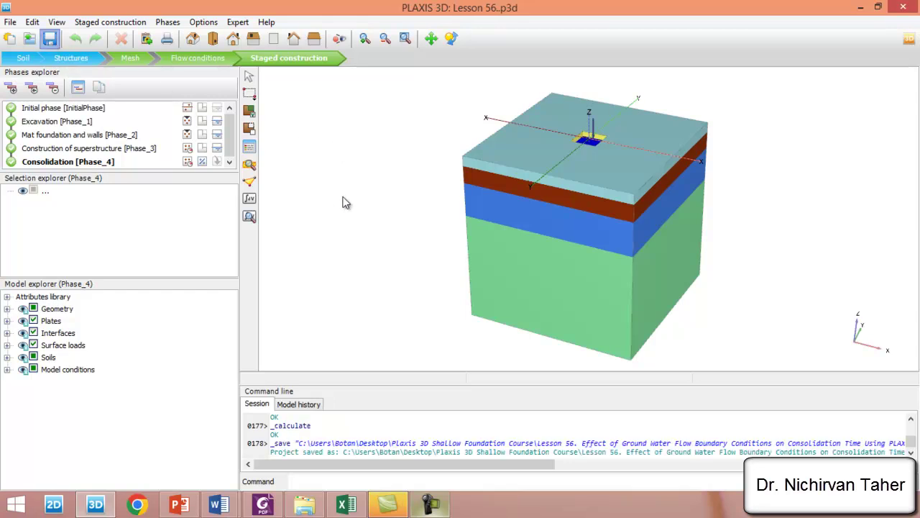
{"action": "left_click", "coordinate": [53, 163]}
{"action": "left_click", "coordinate": [61, 148]}
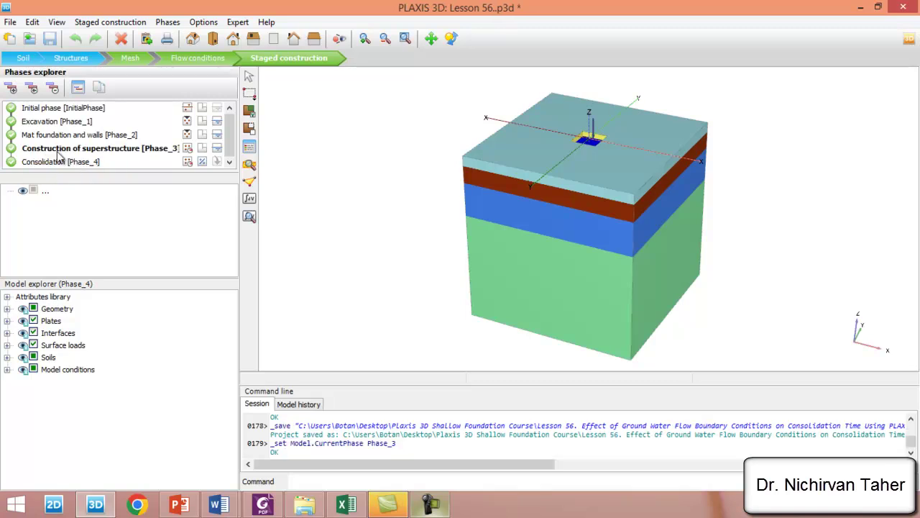
{"action": "left_click", "coordinate": [60, 163]}
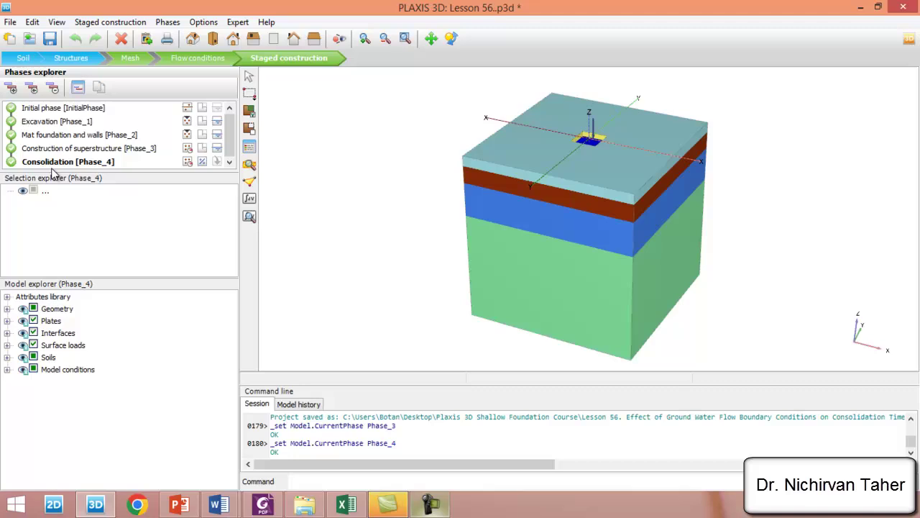
Step: In the Phases window, scroll Consolidation's properties to Reached values showing 6912 days
{"action": "left_click", "coordinate": [78, 87]}
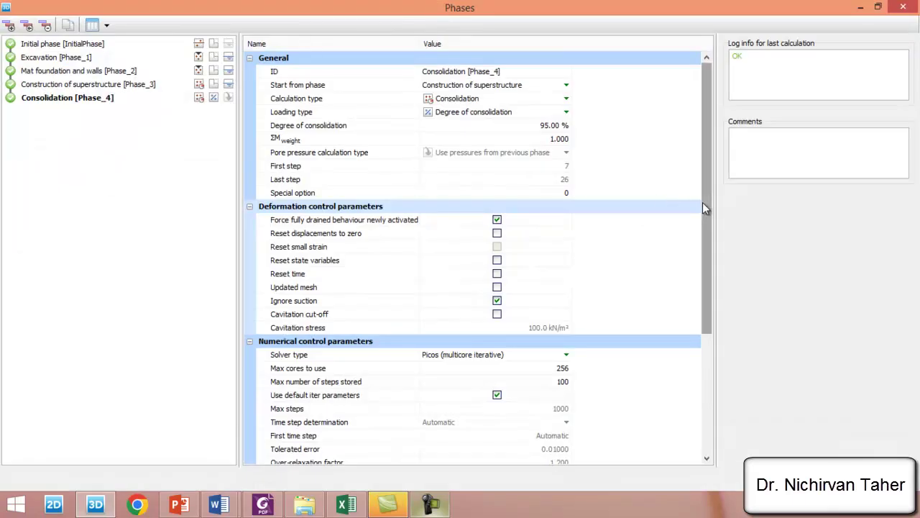
{"action": "left_click_drag", "start_coordinate": [704, 202], "coordinate": [703, 322]}
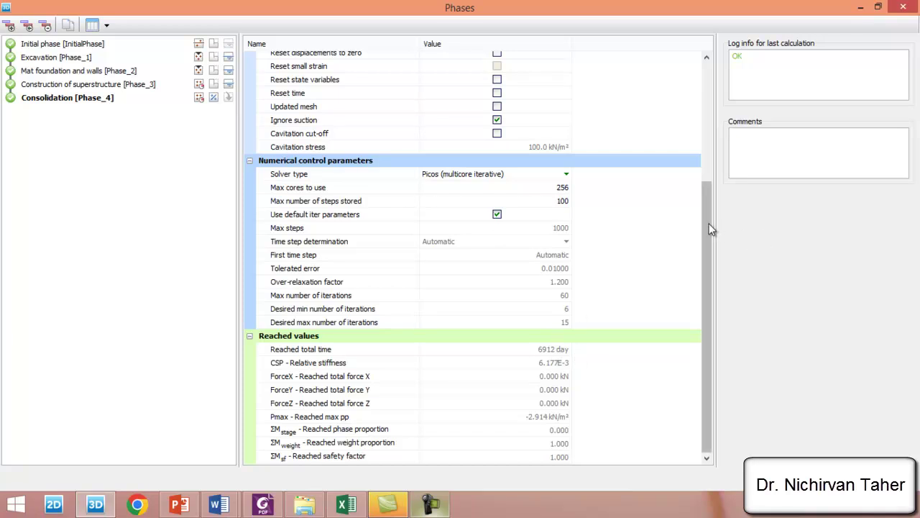
{"action": "left_click_drag", "start_coordinate": [709, 226], "coordinate": [704, 115]}
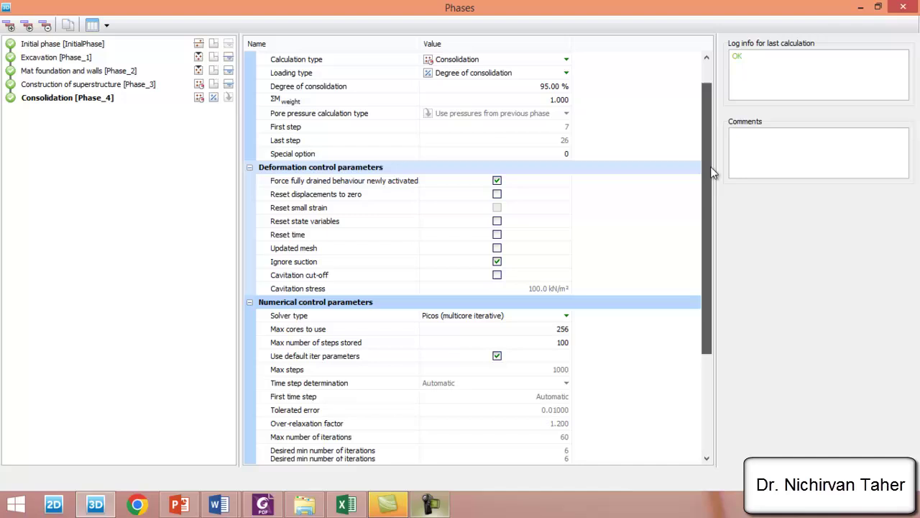
{"action": "left_click_drag", "start_coordinate": [712, 163], "coordinate": [702, 335]}
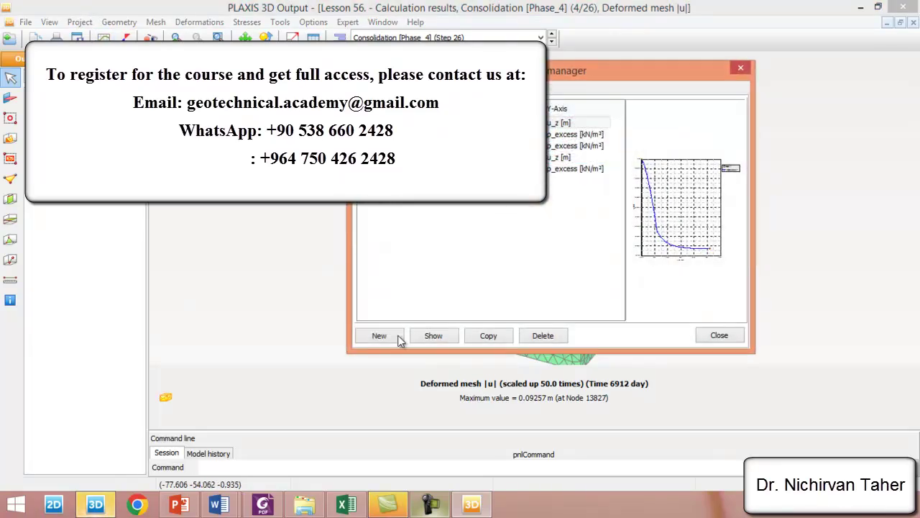
Step: Create a new u_z versus time curve for the first pre-selected point, Node 13213
{"action": "left_click", "coordinate": [397, 336]}
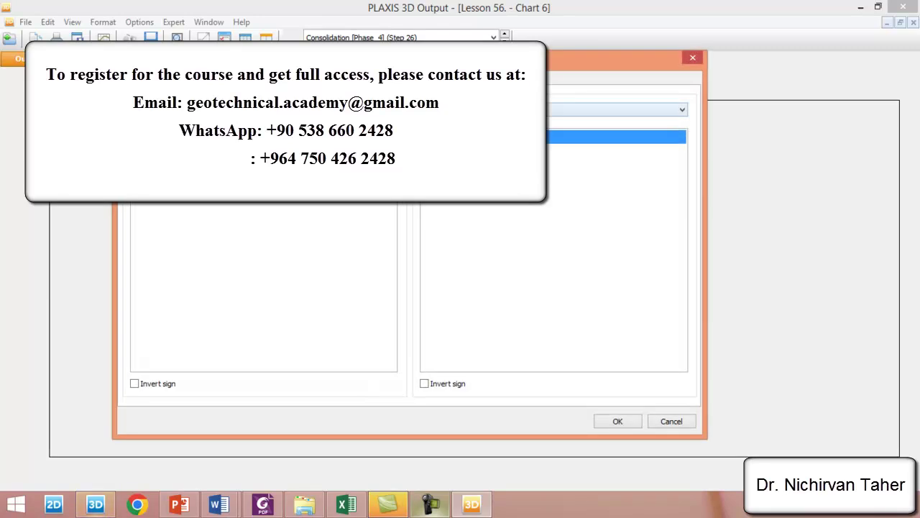
{"action": "left_click", "coordinate": [568, 110]}
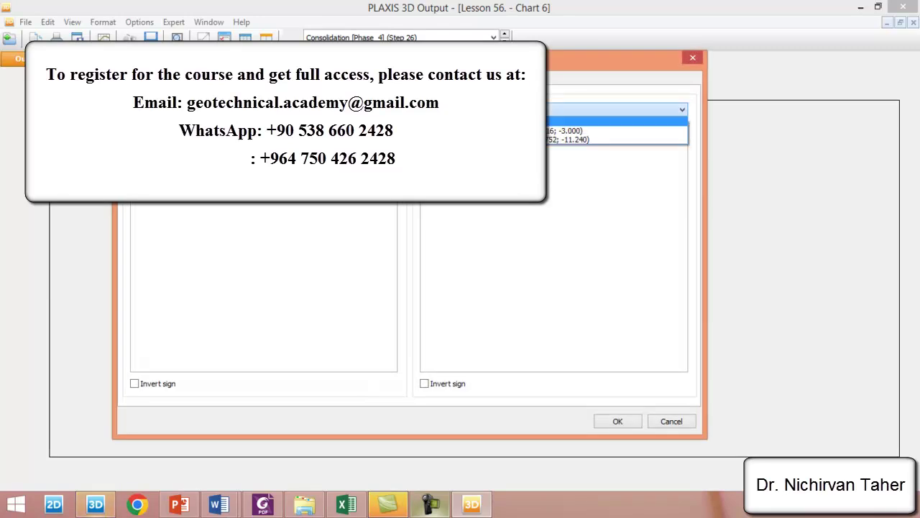
{"action": "left_click", "coordinate": [581, 131]}
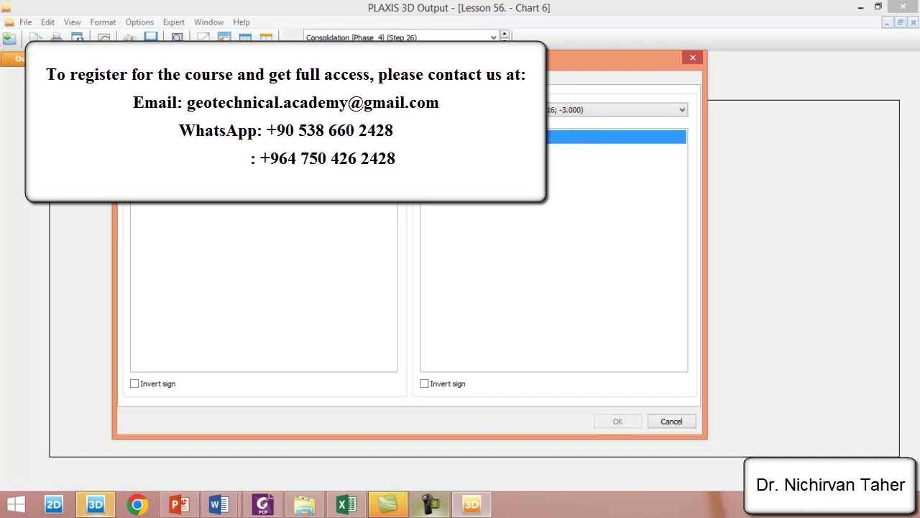
{"action": "left_click", "coordinate": [464, 226]}
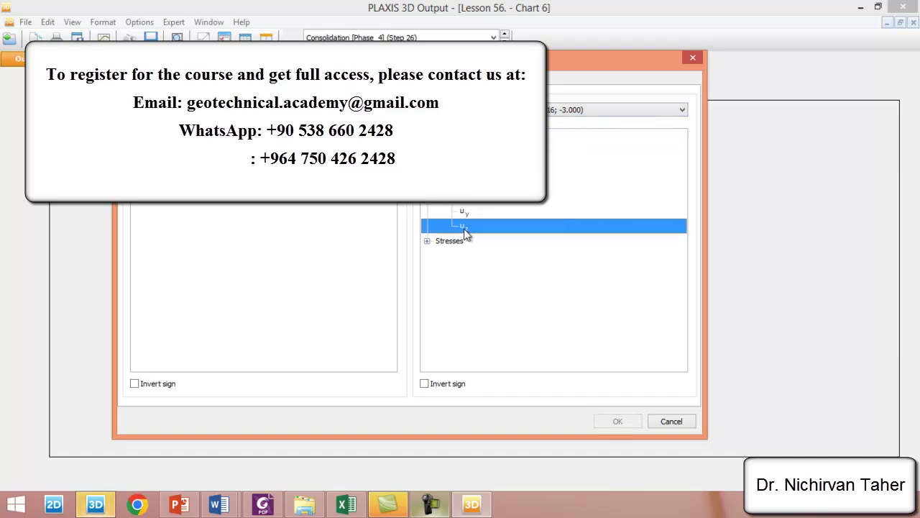
{"action": "left_click", "coordinate": [618, 421]}
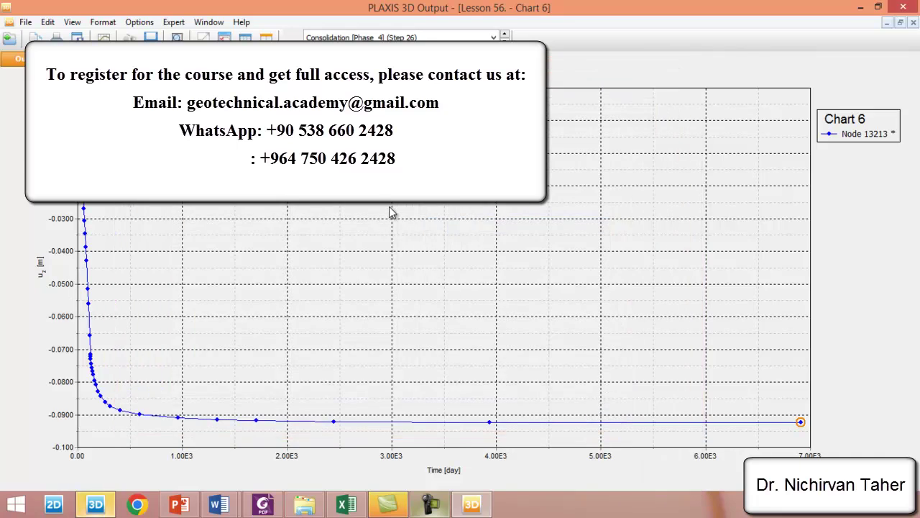
Step: Exclude the Mat foundation and walls phase (Phase_2) from the curve in chart settings
{"action": "right_click", "coordinate": [392, 213]}
{"action": "left_click", "coordinate": [453, 282]}
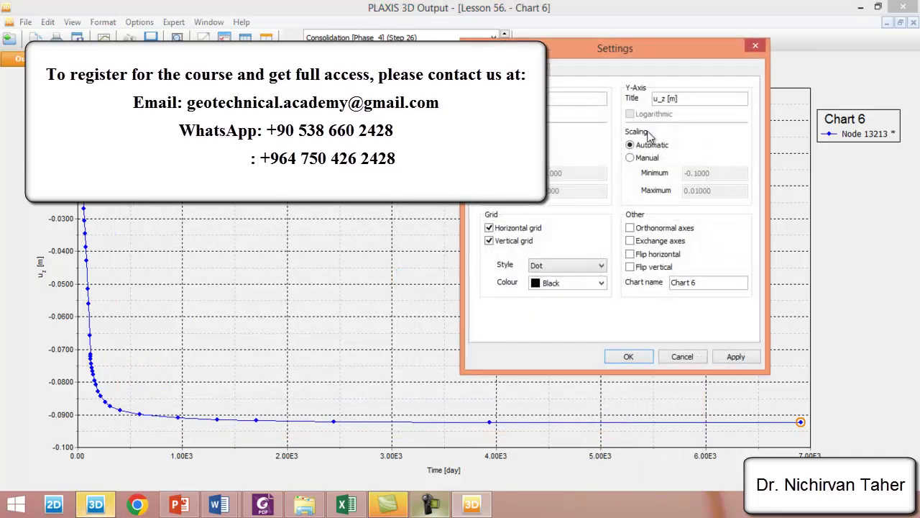
{"action": "left_click", "coordinate": [532, 69]}
{"action": "left_click", "coordinate": [722, 125]}
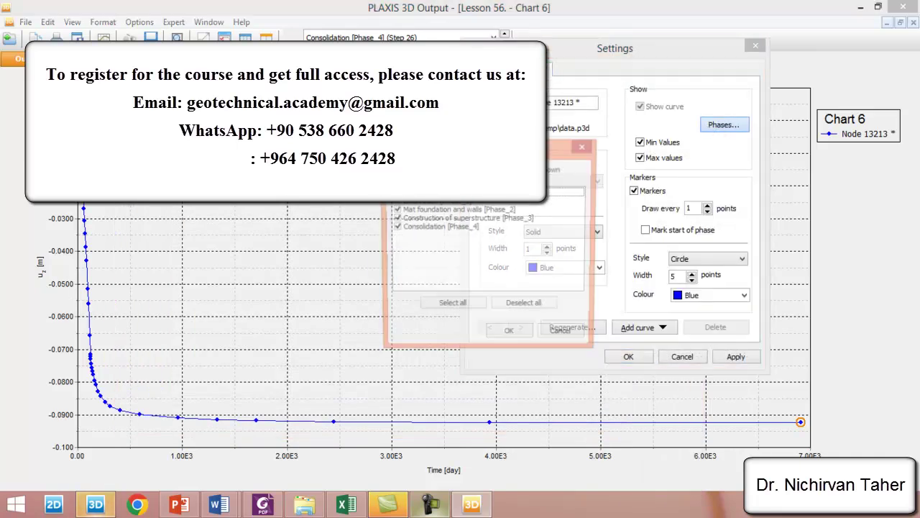
{"action": "left_click", "coordinate": [395, 202]}
{"action": "left_click", "coordinate": [396, 209]}
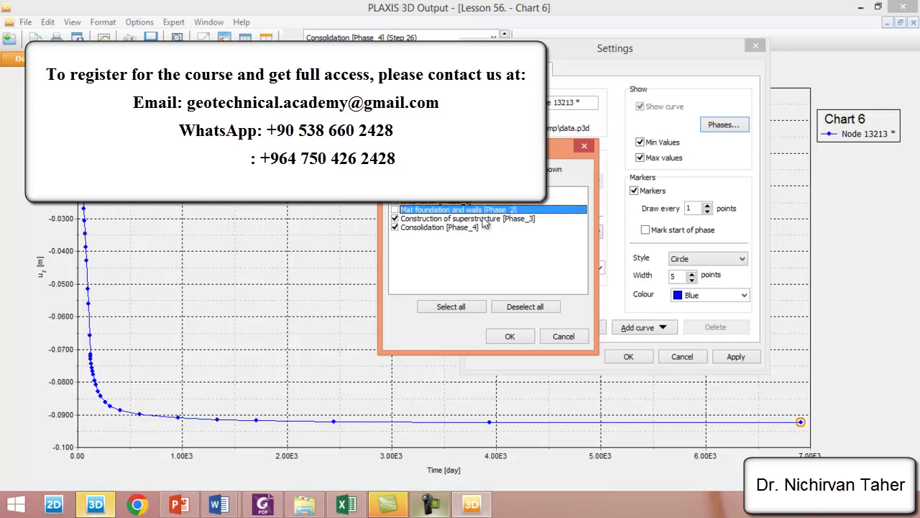
{"action": "left_click", "coordinate": [511, 339]}
{"action": "left_click", "coordinate": [632, 358]}
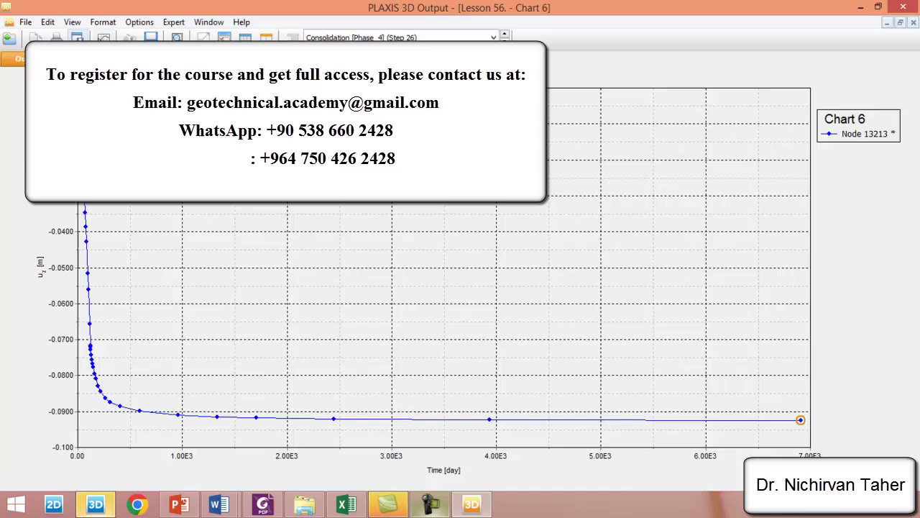
Step: Create Chart 7 plotting p_excess versus time for the second pre-selected point, Node 35137
{"action": "left_click", "coordinate": [103, 37]}
{"action": "left_click", "coordinate": [379, 336]}
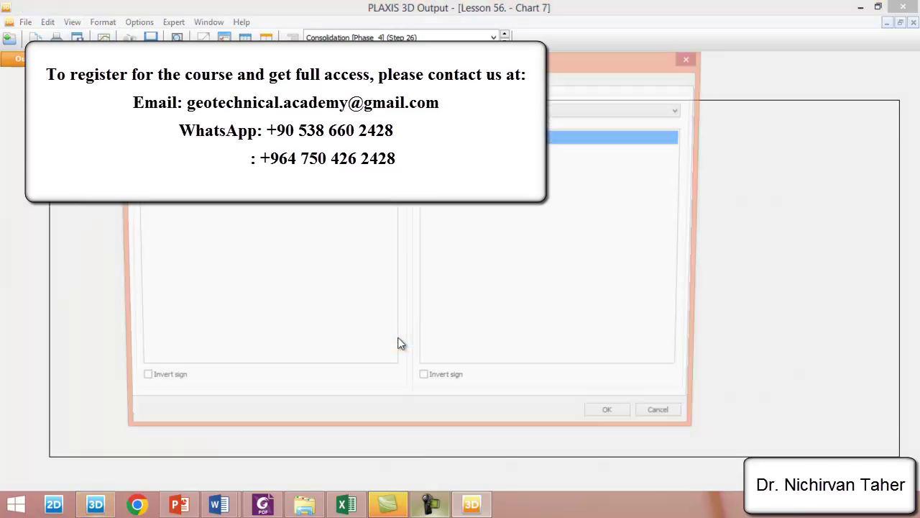
{"action": "left_click", "coordinate": [554, 109]}
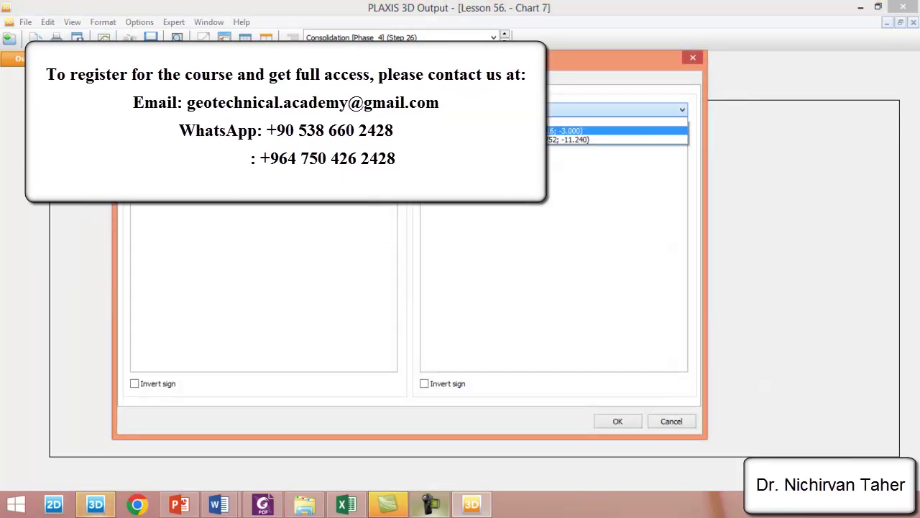
{"action": "left_click", "coordinate": [556, 137]}
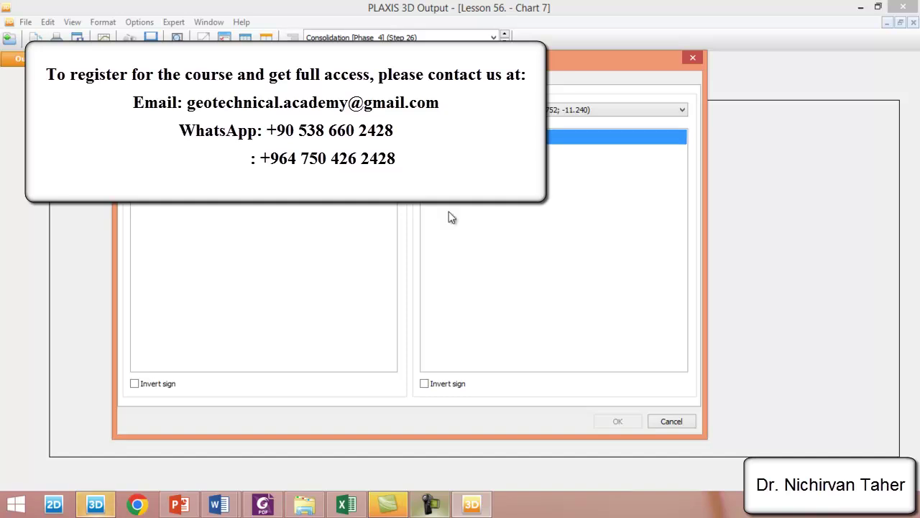
{"action": "left_click", "coordinate": [439, 185]}
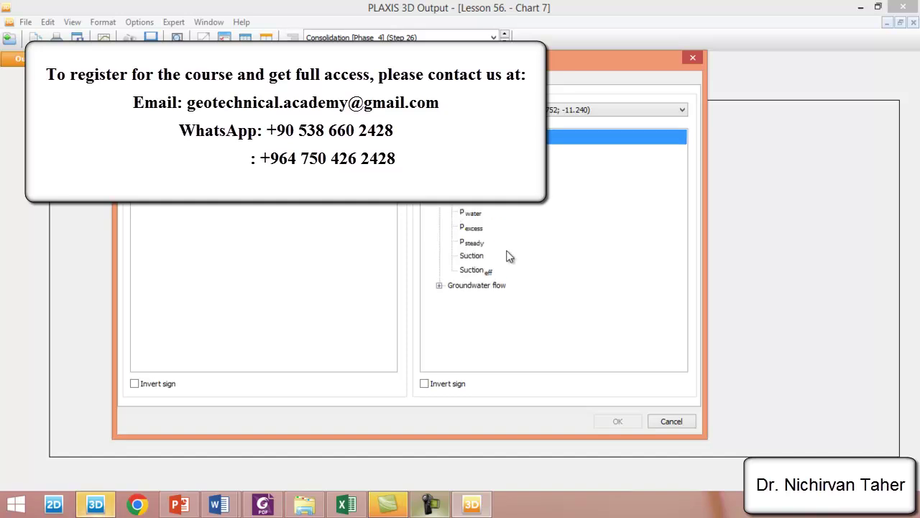
{"action": "left_click", "coordinate": [480, 228]}
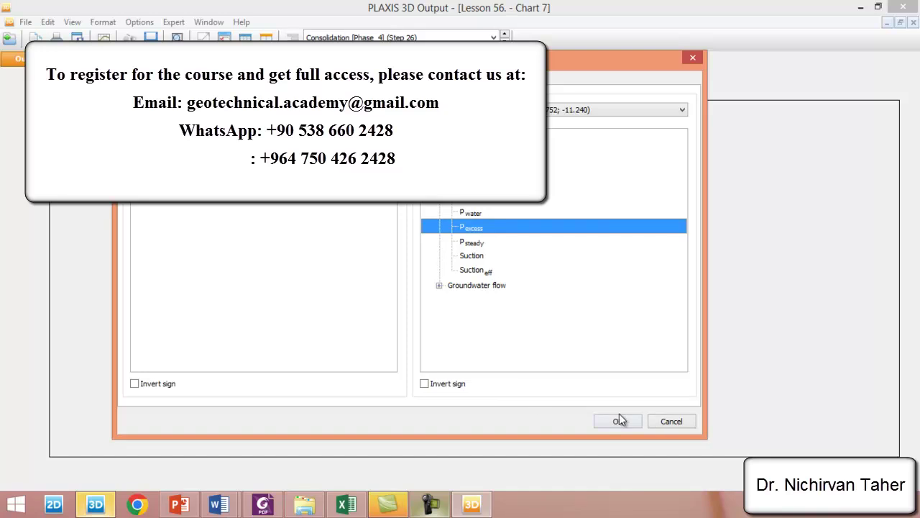
{"action": "left_click", "coordinate": [619, 419]}
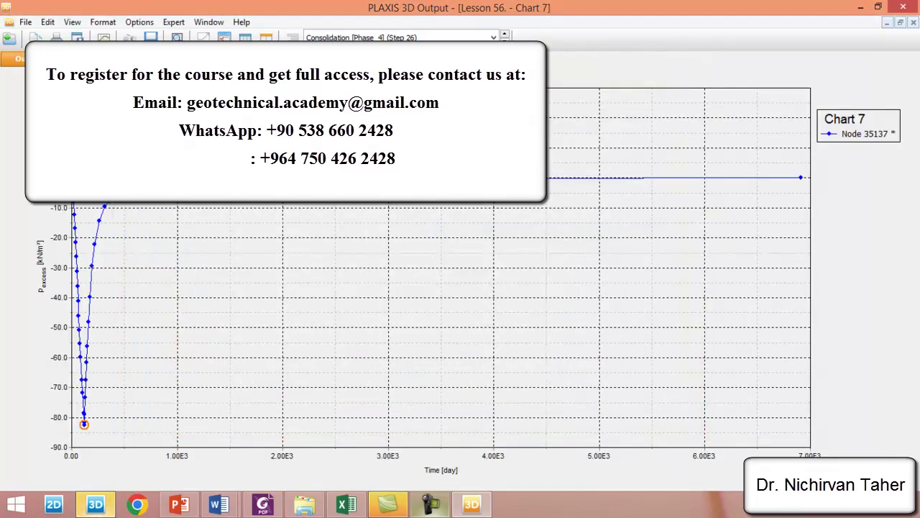
{"action": "left_click", "coordinate": [347, 506]}
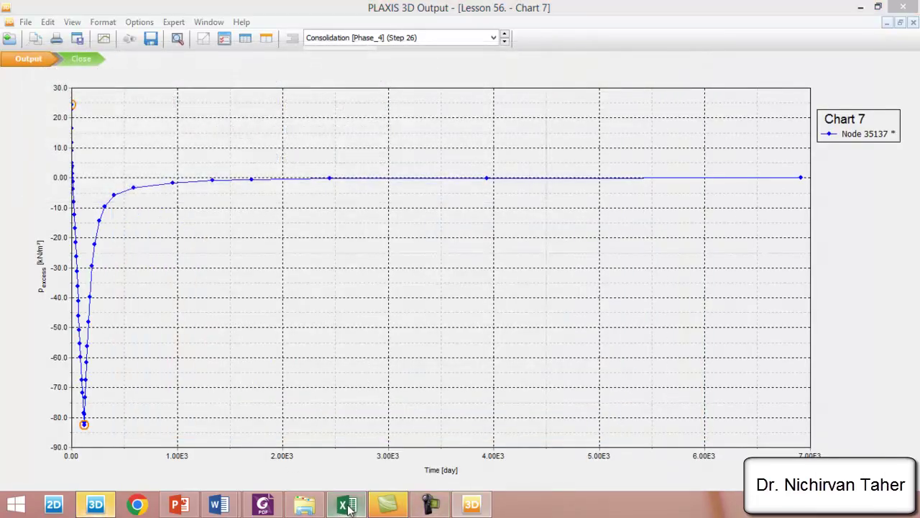